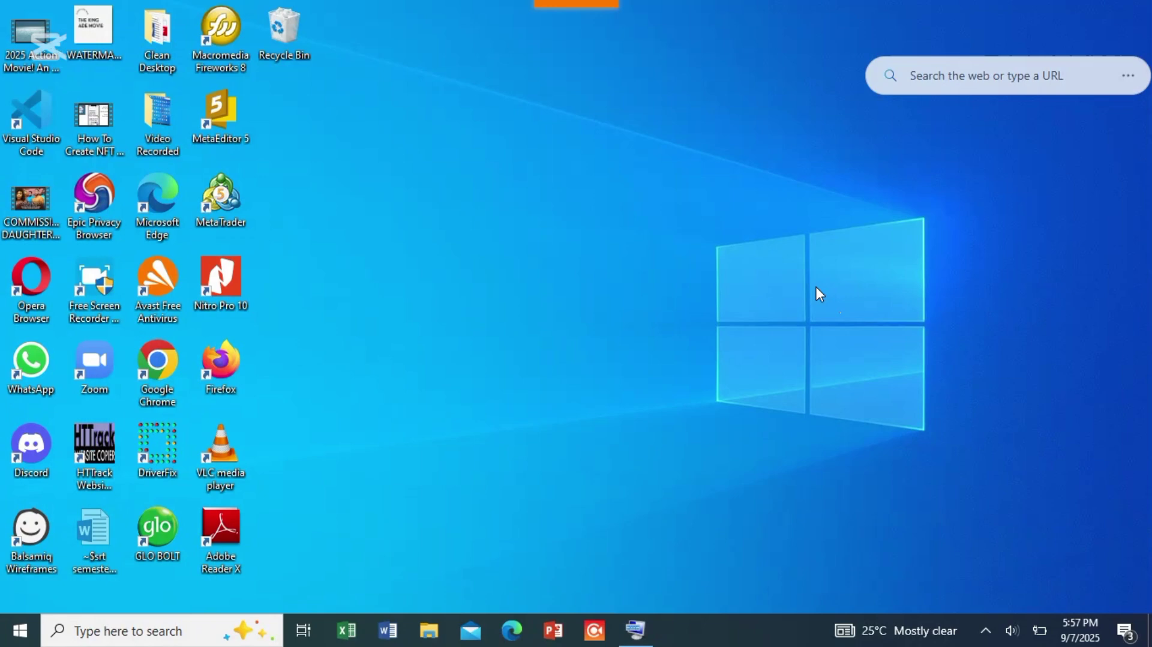
Step: Show the on-screen keyboard for the full-screen capture and paste the screenshot into a new blank Word document
left_click(635, 632)
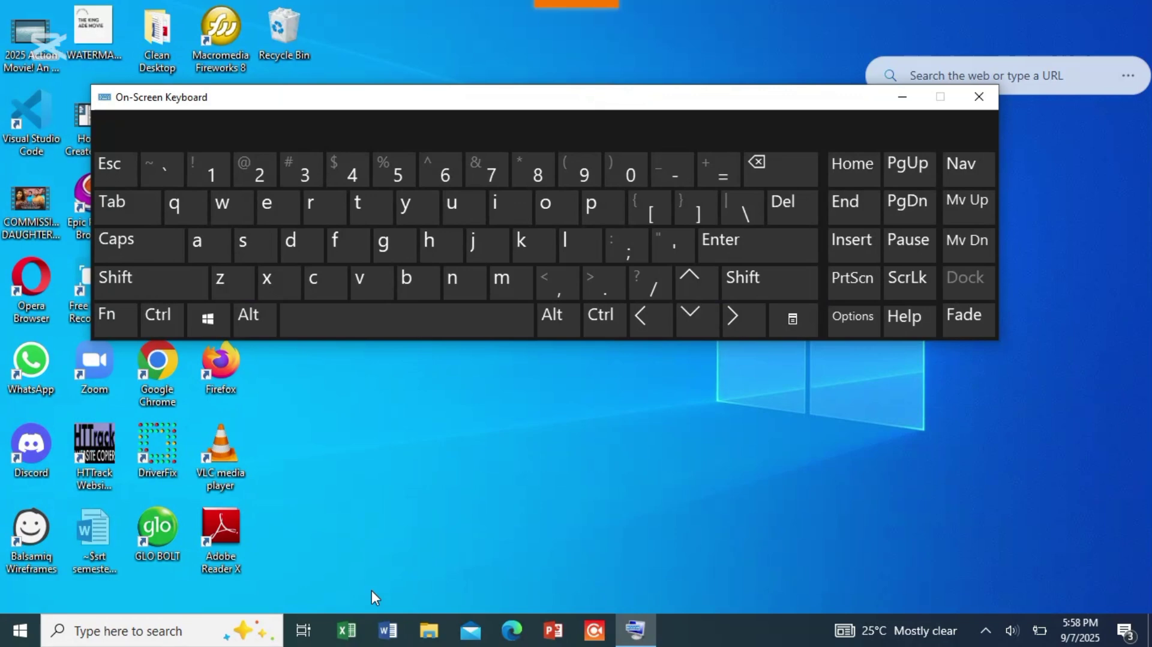
left_click(388, 632)
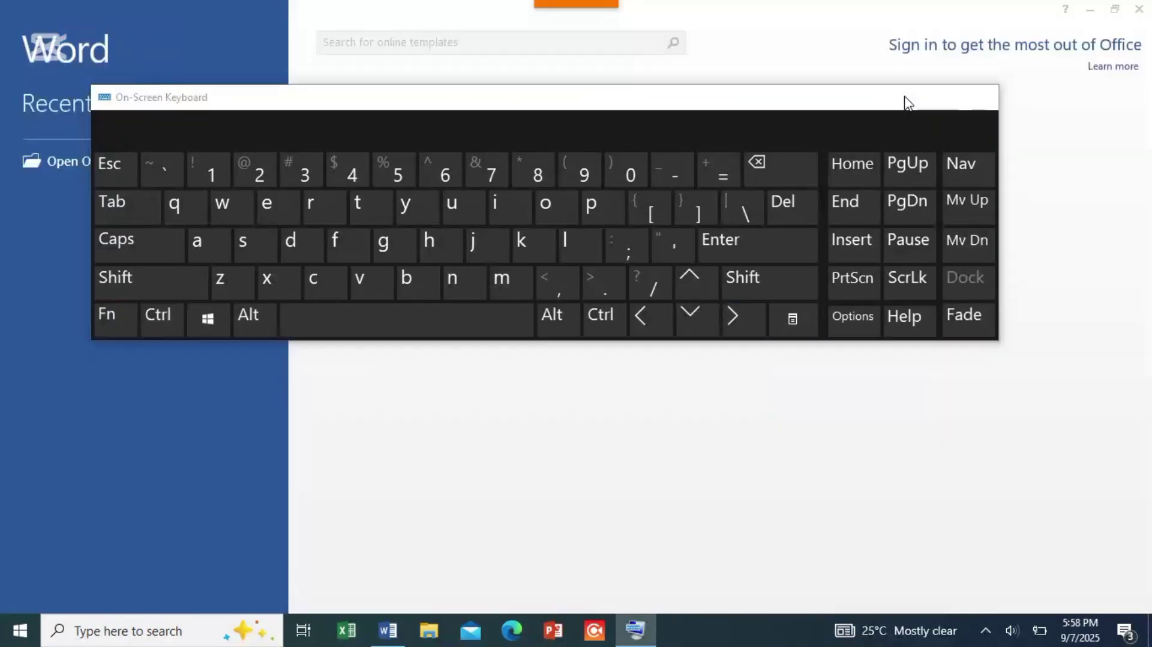
left_click(908, 102)
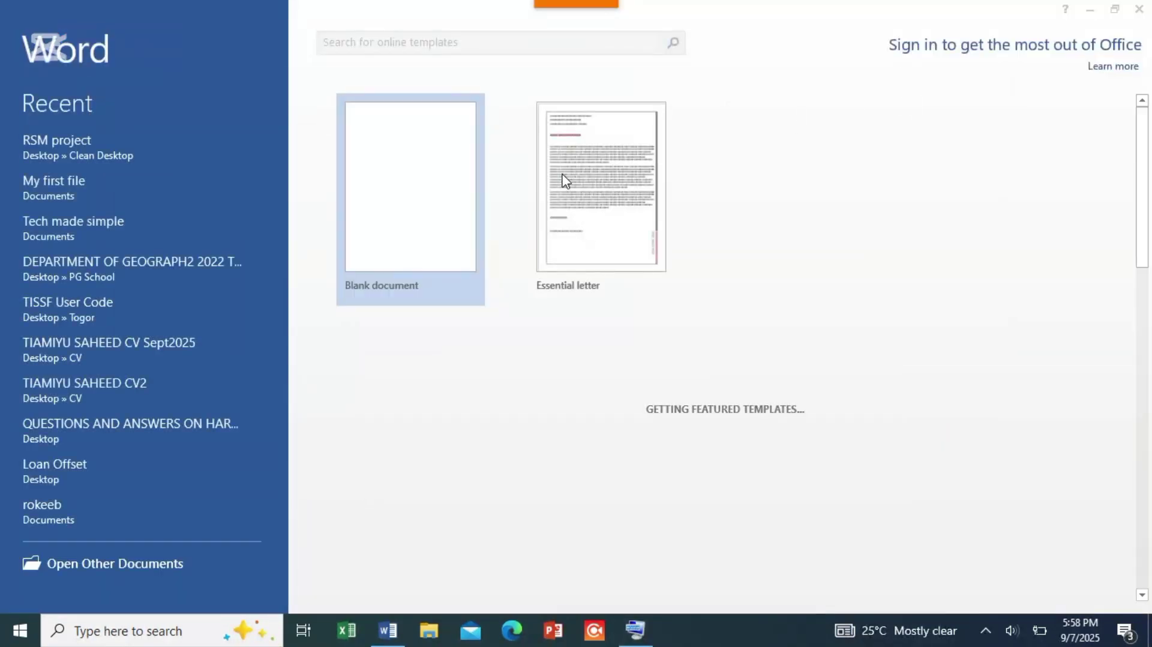
left_click(440, 195)
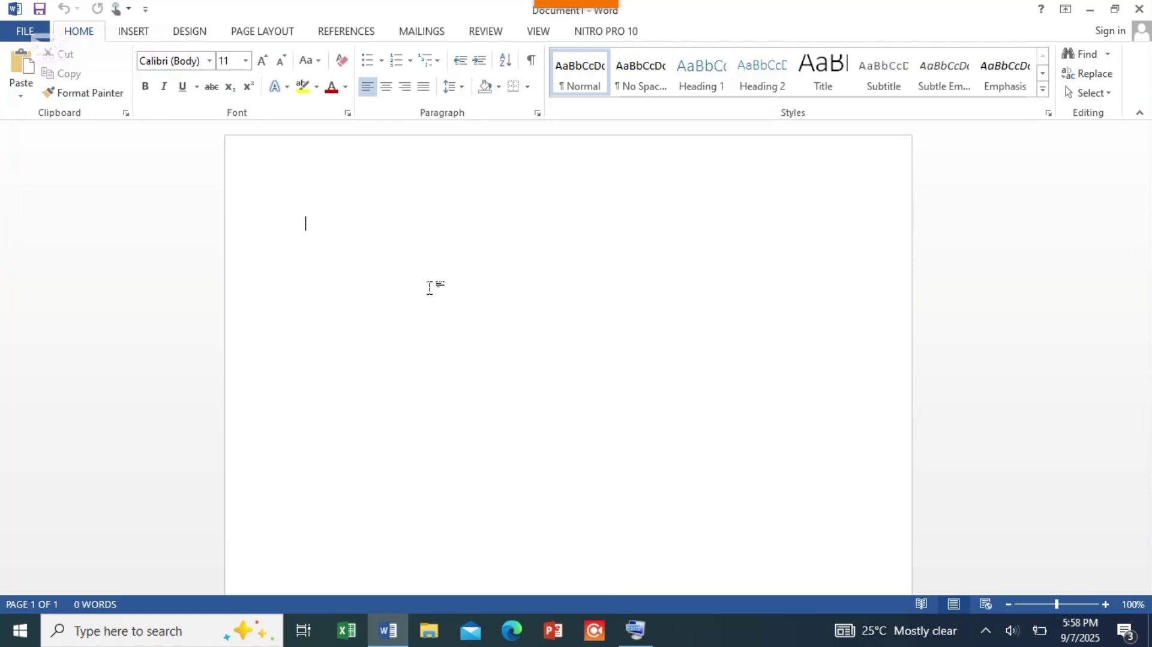
key("ctrl+v")
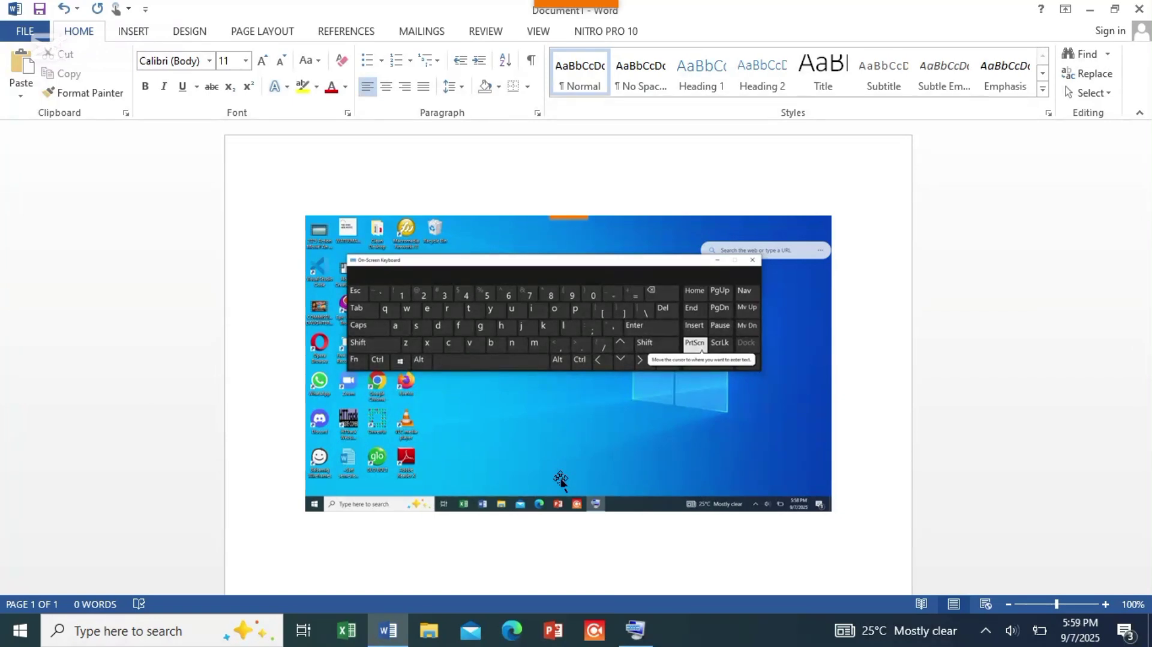
Step: Resize the pasted screenshot proportionally from its corners so it is slightly narrower than the text width
left_click(370, 468)
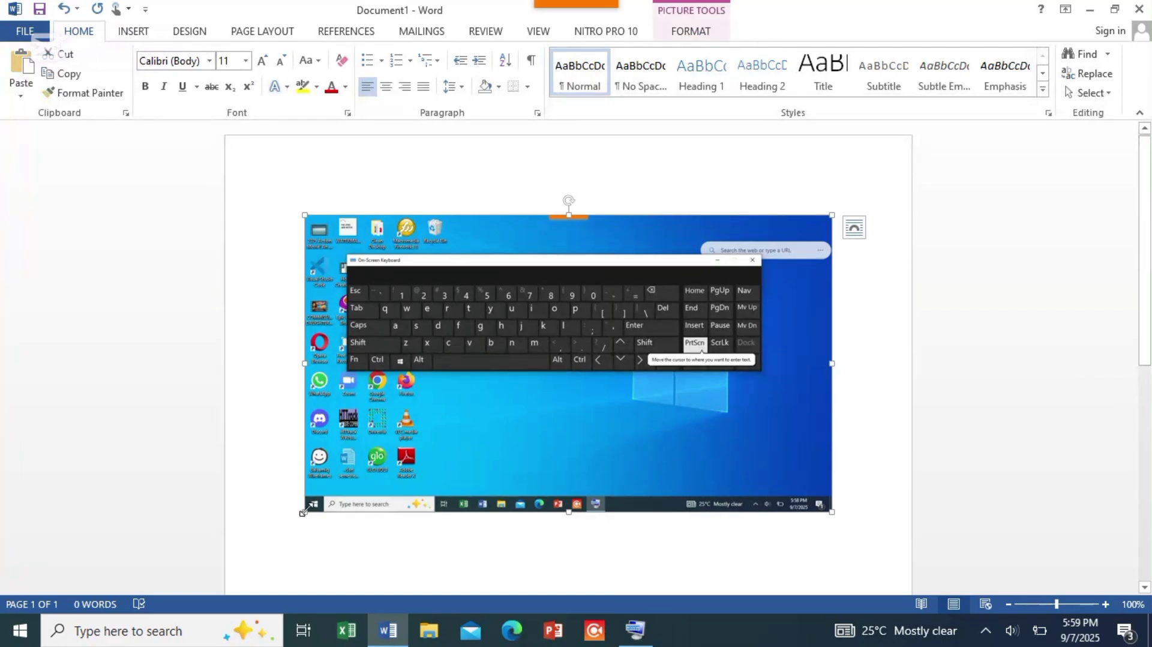
left_click_drag(303, 512, 457, 431)
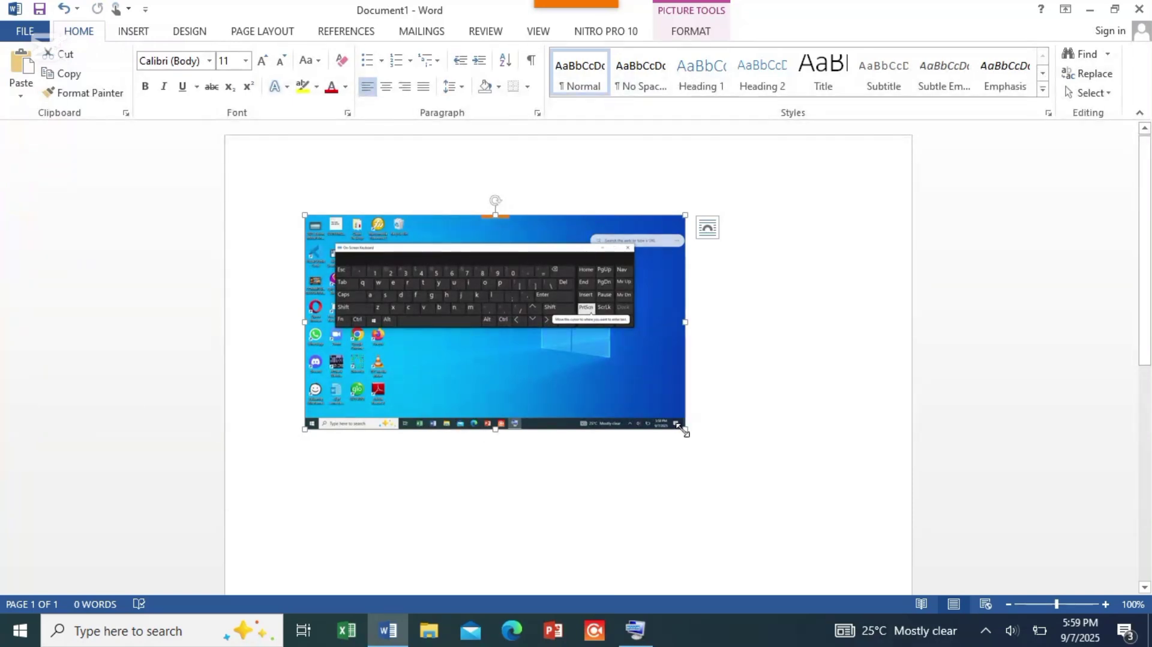
left_click_drag(685, 428, 771, 496)
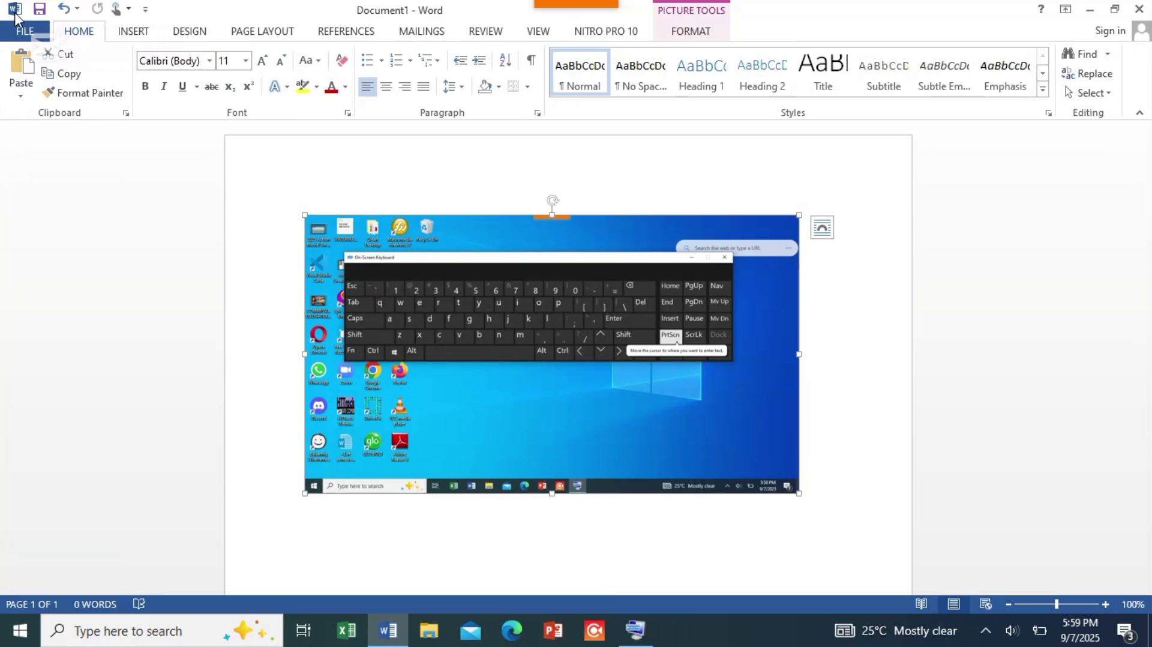
Step: Close the Word document without saving the changes
left_click(18, 35)
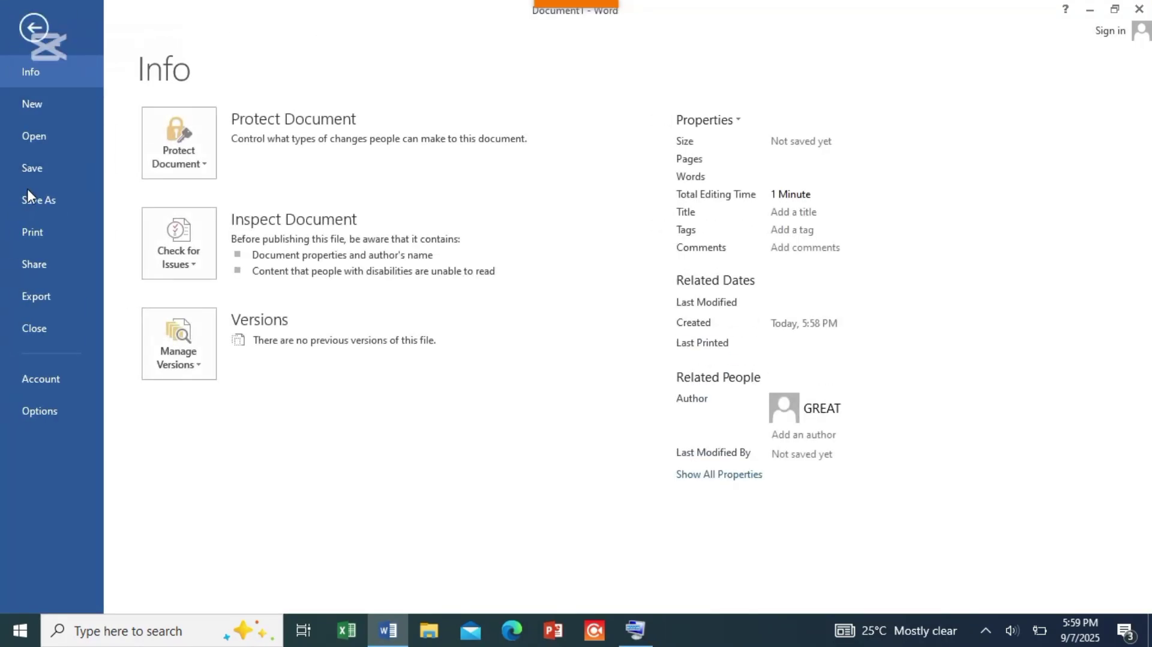
key("Escape")
left_click(1137, 8)
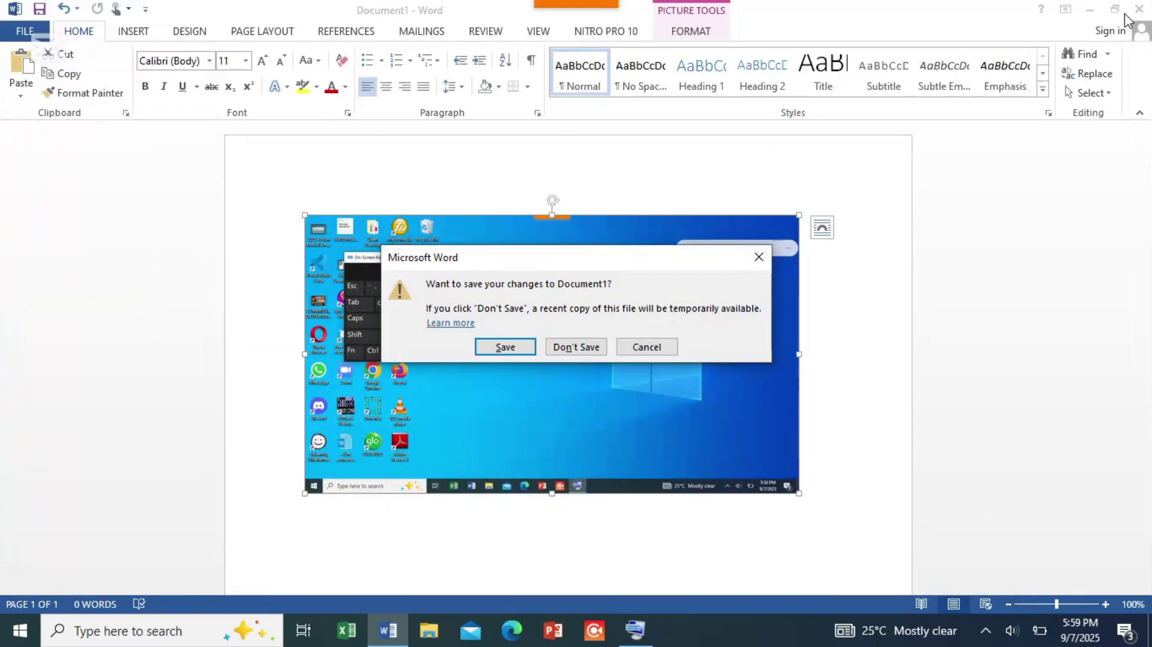
left_click(570, 349)
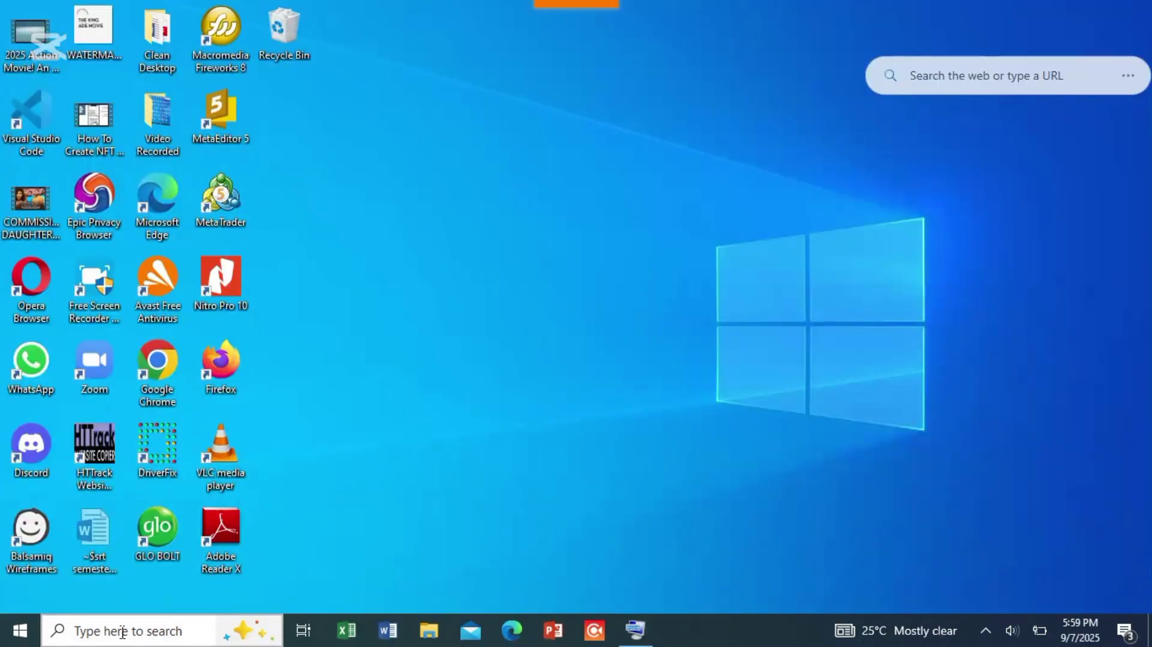
Step: Search Windows for Paint and open it with an untitled canvas
left_click(14, 640)
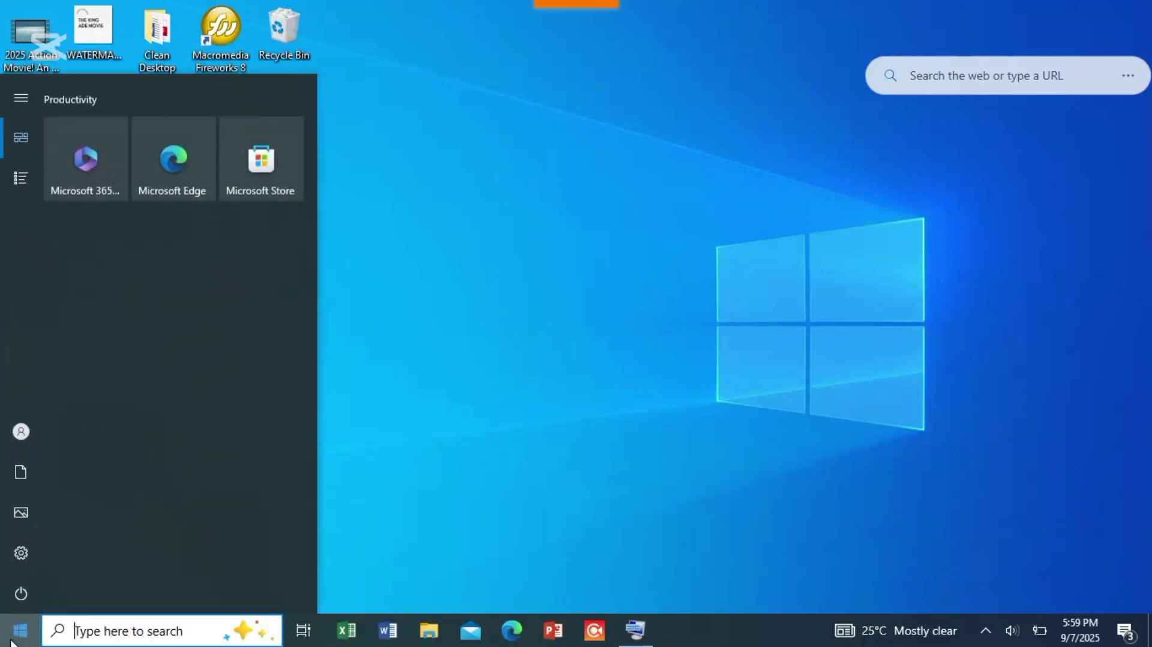
left_click(88, 633)
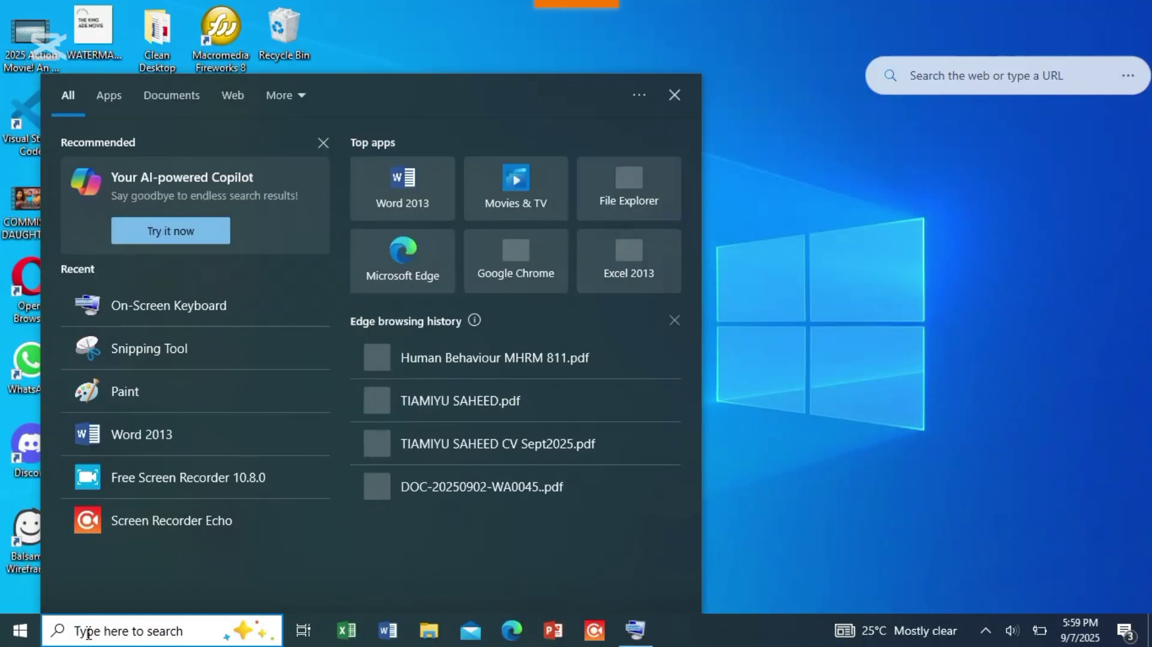
type("pai")
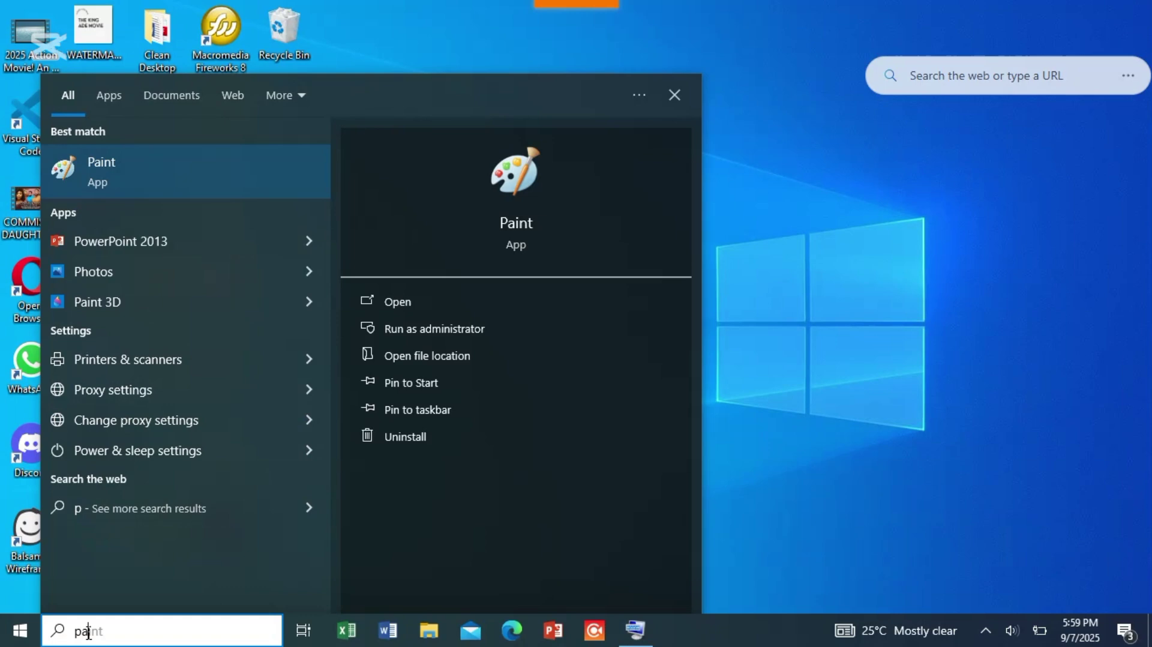
type("nt")
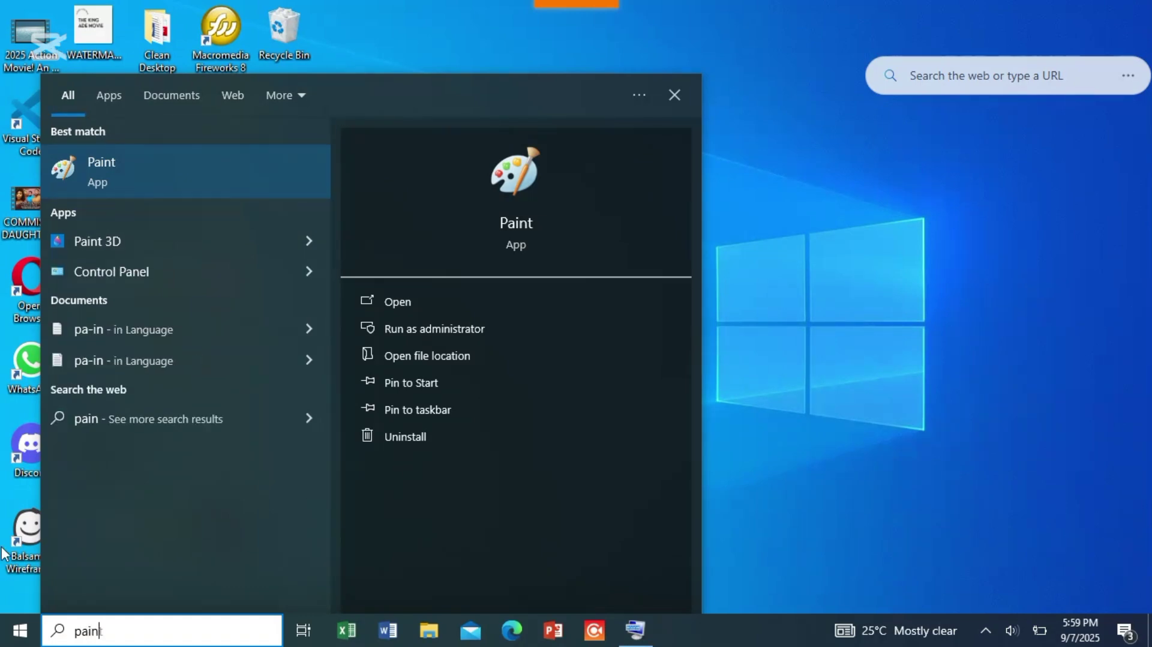
left_click(107, 179)
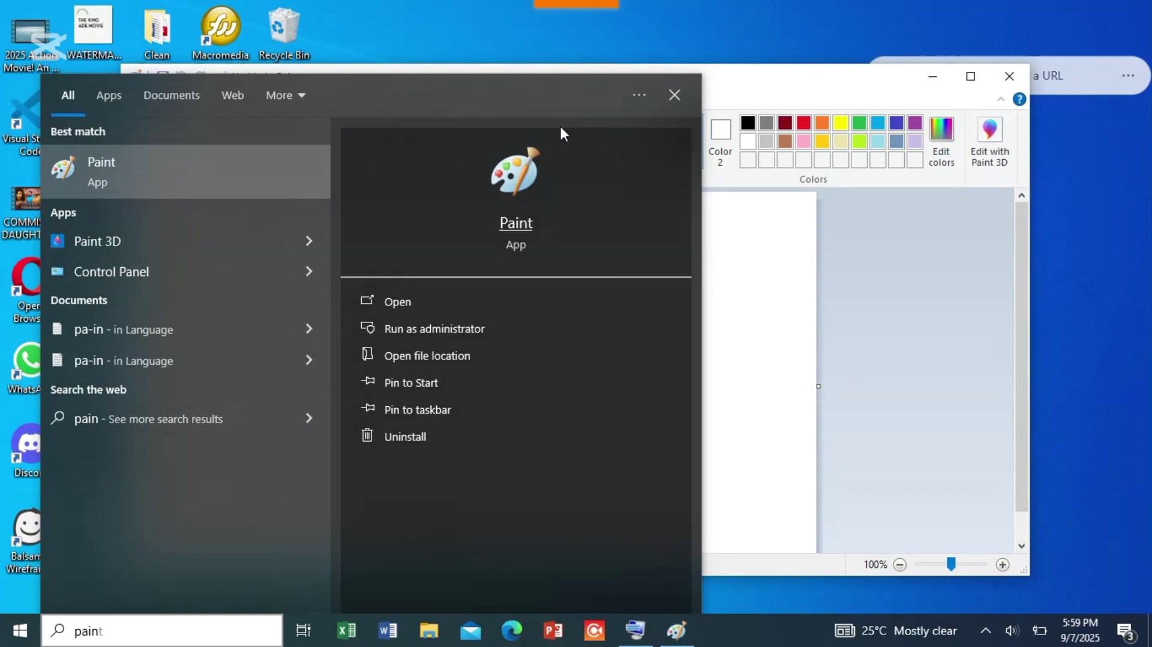
left_click(742, 287)
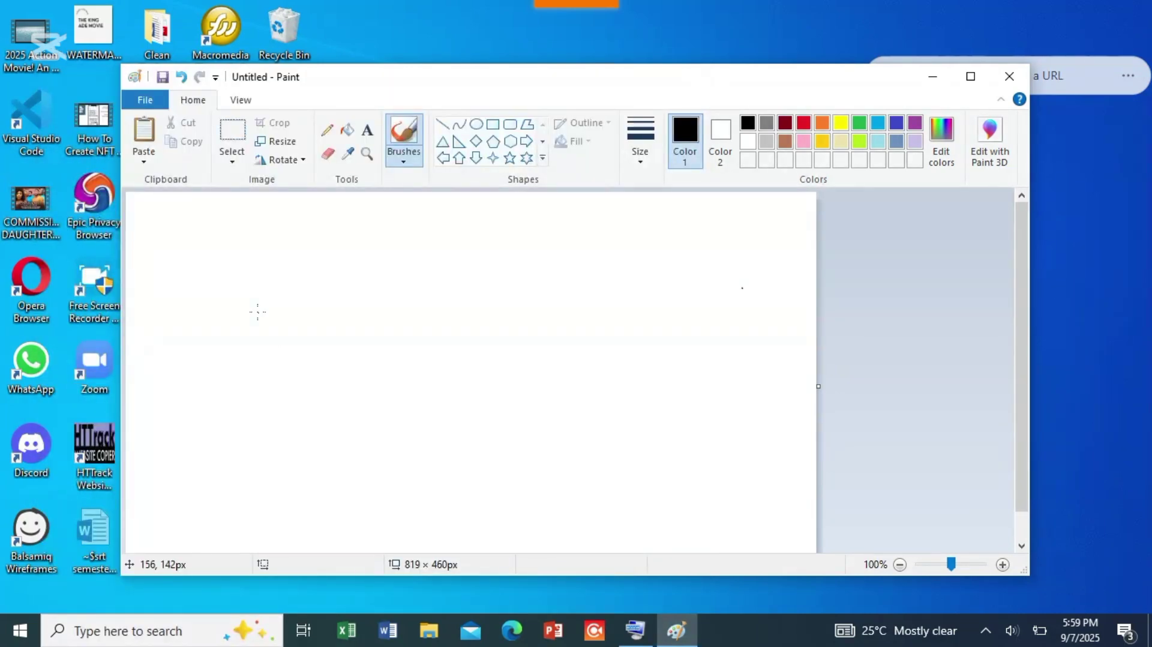
Step: Paste the screenshot onto the Paint canvas, shrink it to about 800 × 478 px and move it near the canvas's upper edge
key("ctrl+v")
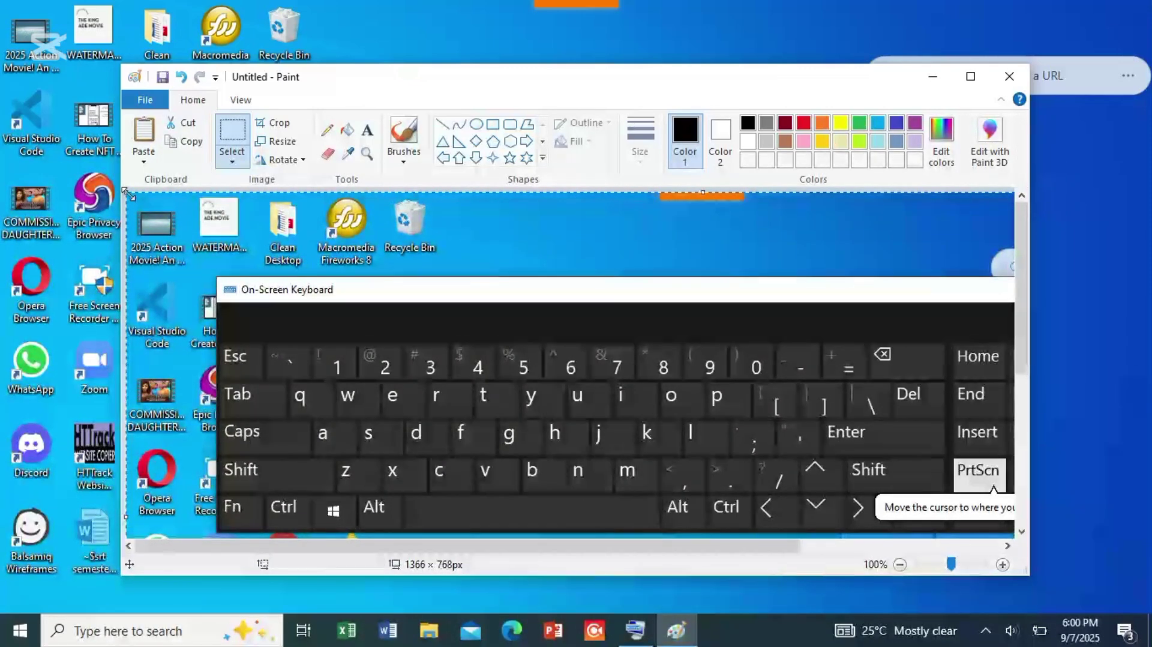
left_click_drag(127, 194, 458, 347)
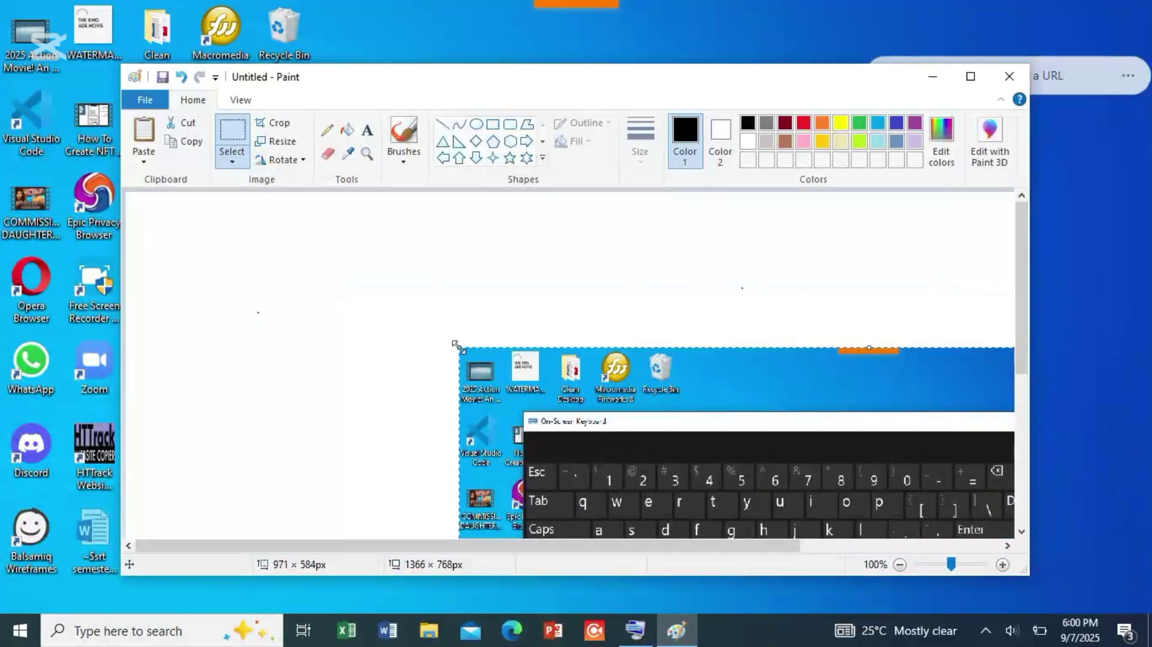
left_click_drag(744, 404, 442, 263)
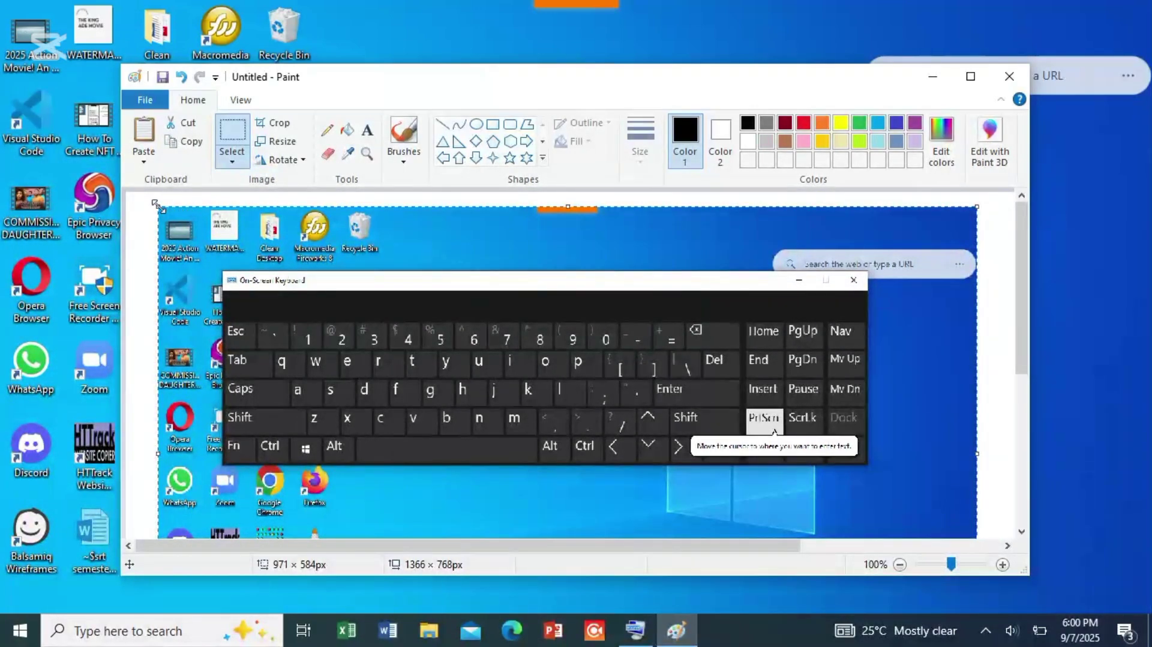
left_click_drag(158, 207, 300, 294)
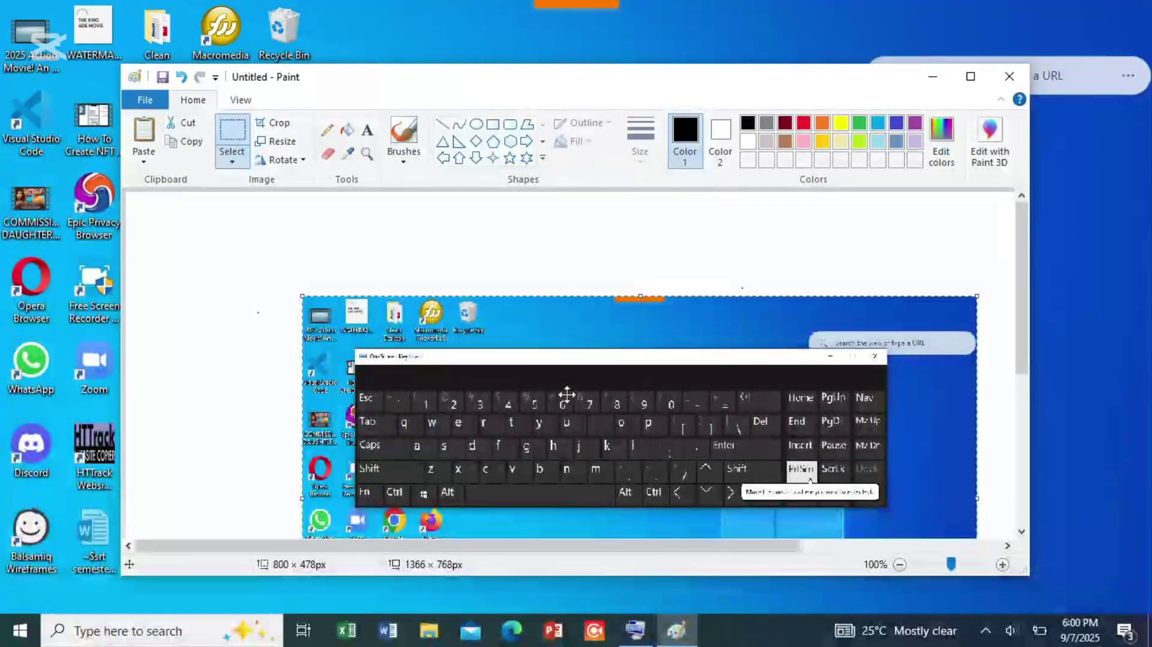
left_click_drag(566, 398, 493, 295)
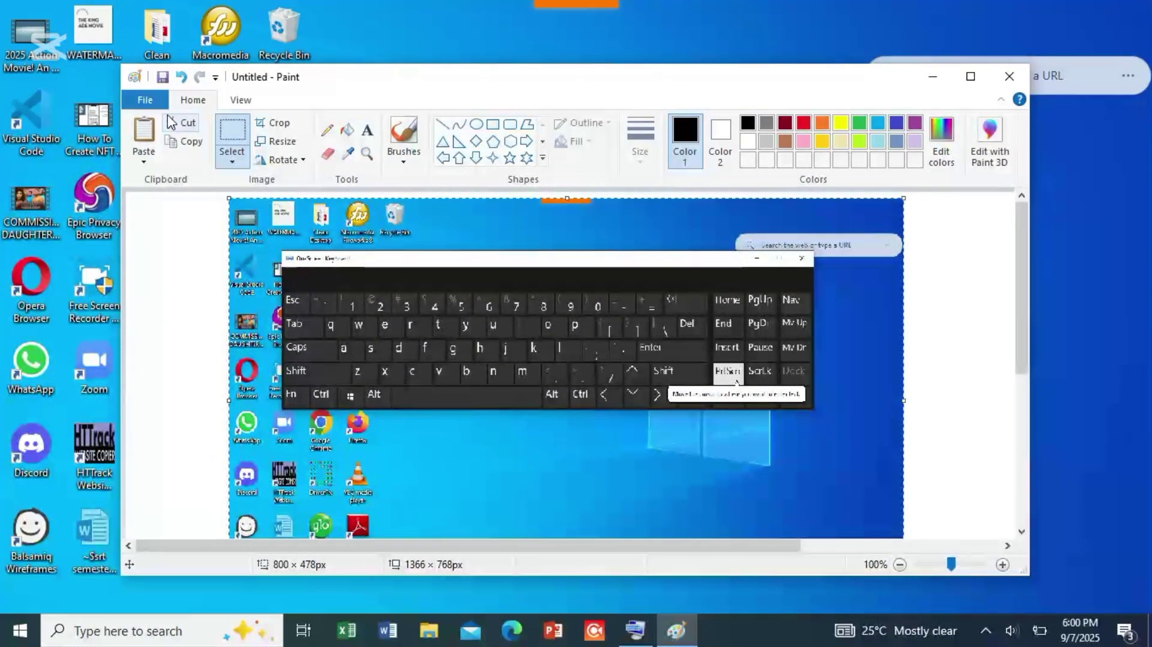
Step: Look at the picture formats available for saving the image, and close Paint without saving
left_click(146, 100)
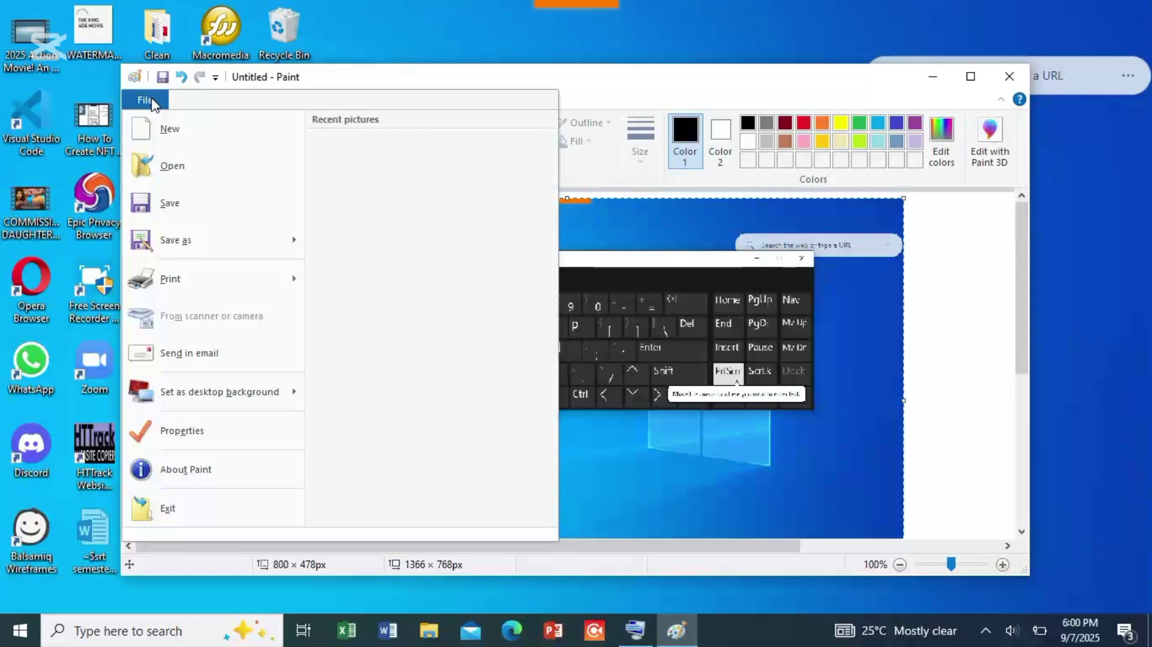
mouse_move(185, 250)
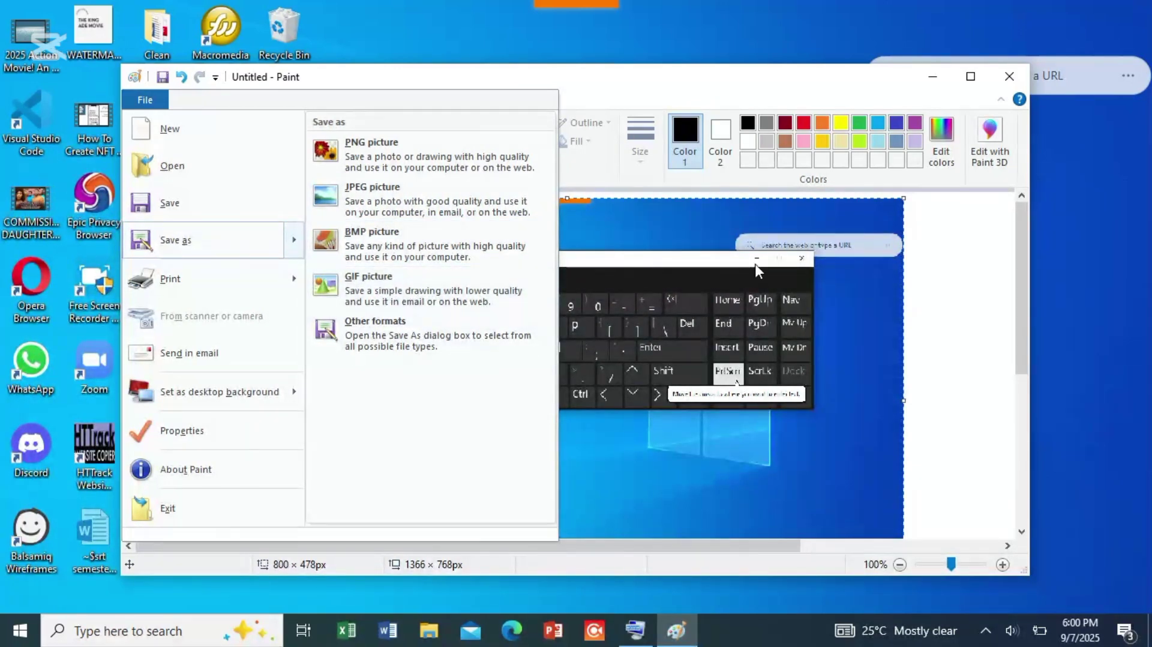
left_click(924, 304)
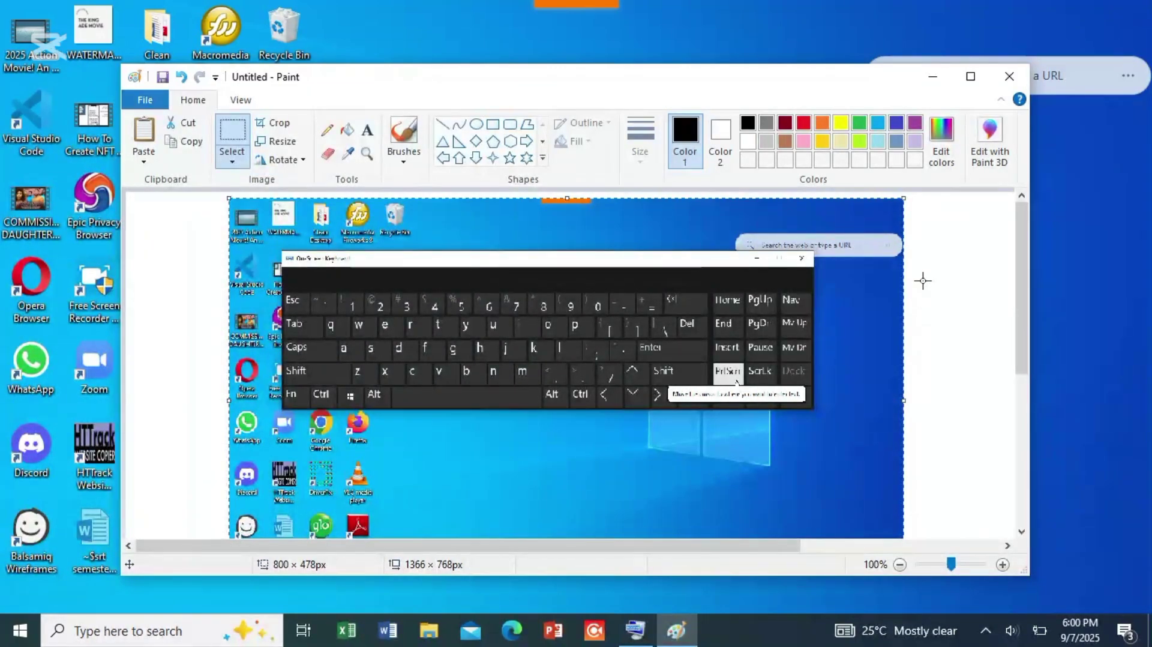
left_click(1013, 78)
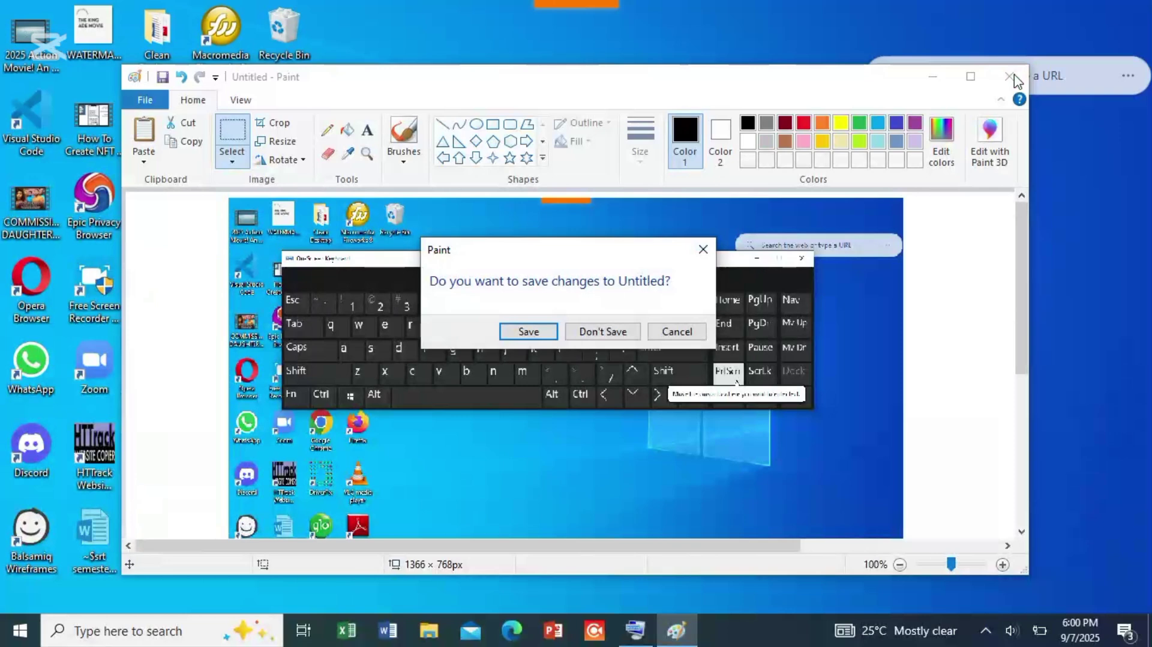
left_click(603, 332)
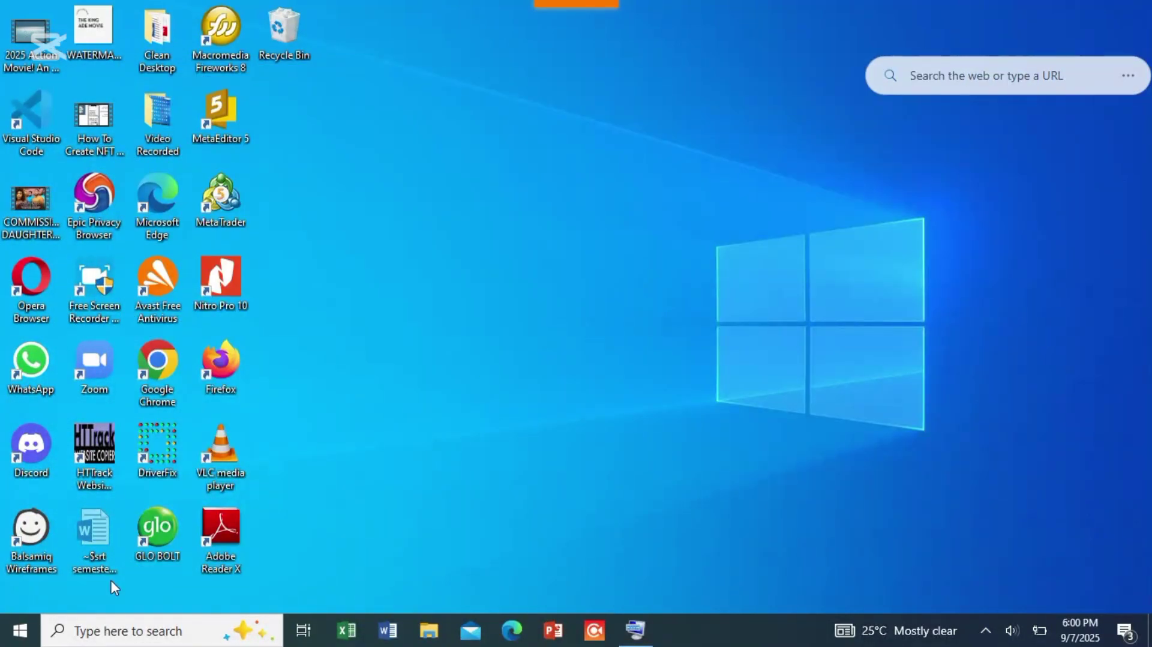
Step: Search Windows for Snipping Tool and open it
left_click(85, 636)
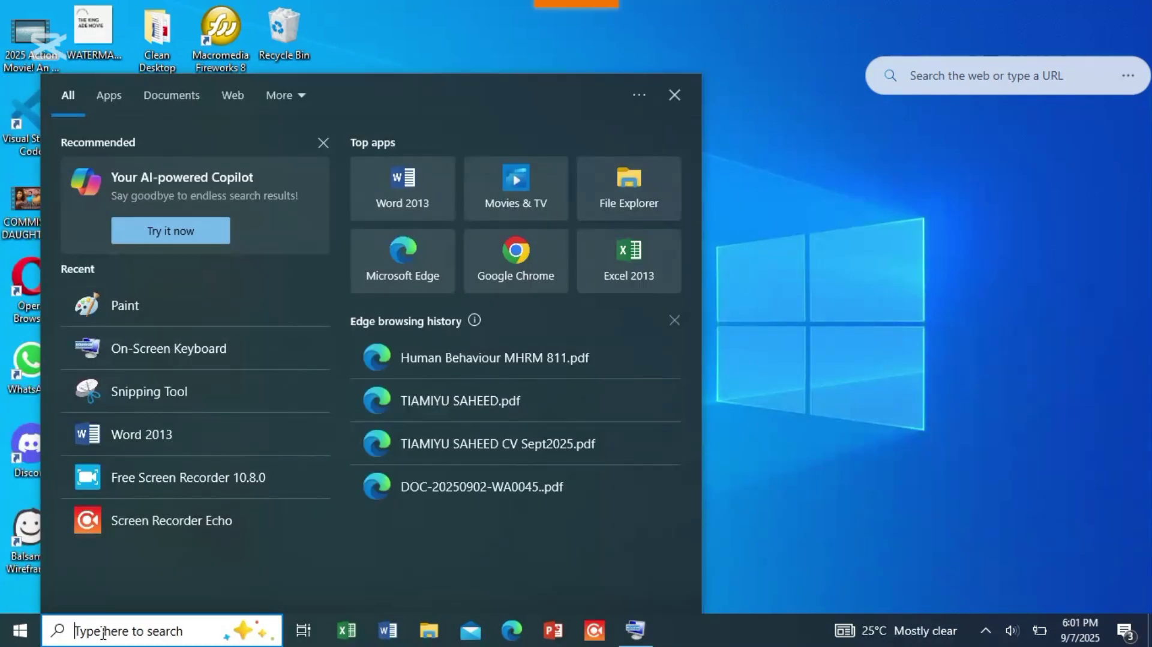
type("sni")
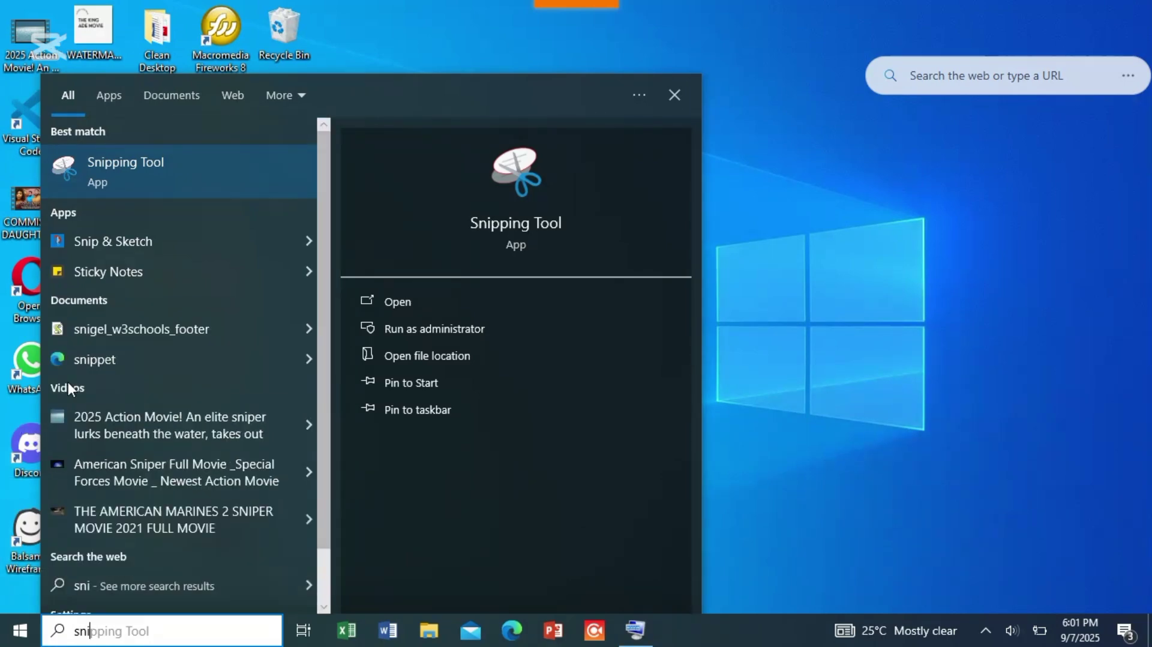
left_click(137, 174)
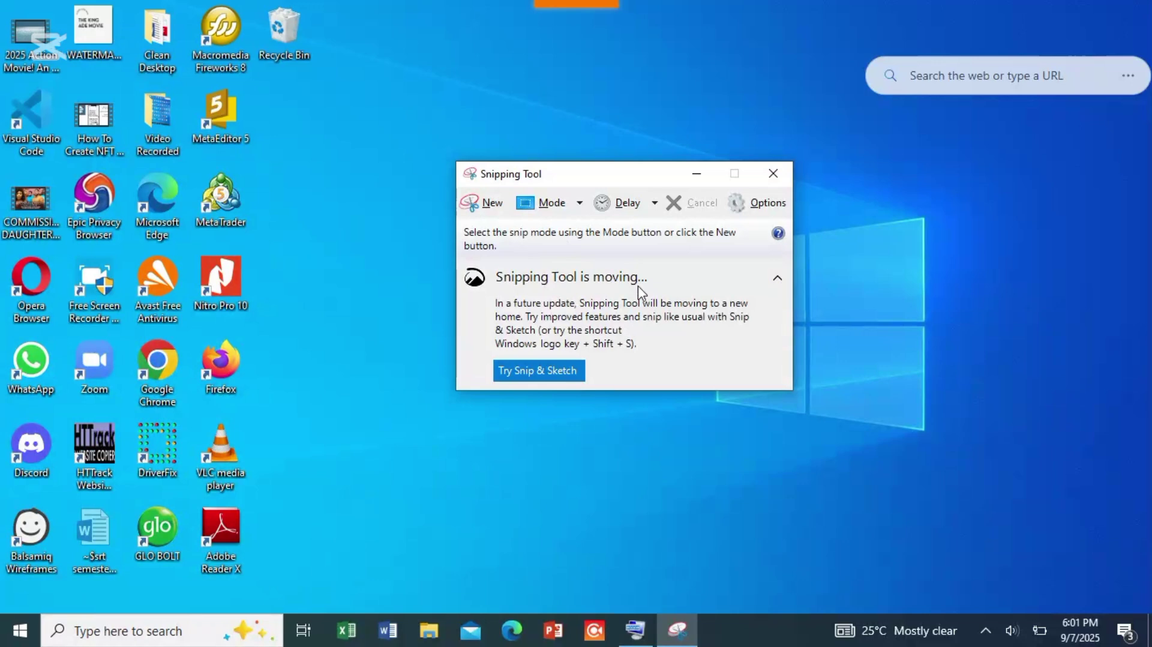
Step: Capture a new rectangular snip around the desktop icons and maximize the window showing it
left_click(489, 200)
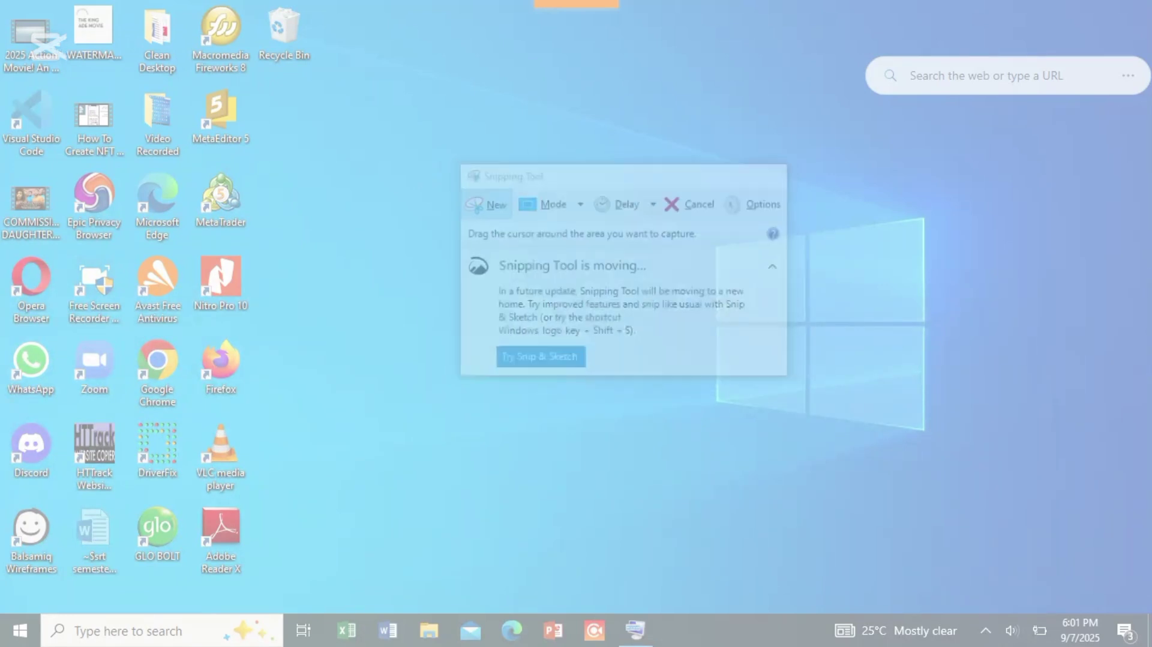
left_click_drag(11, 8, 309, 607)
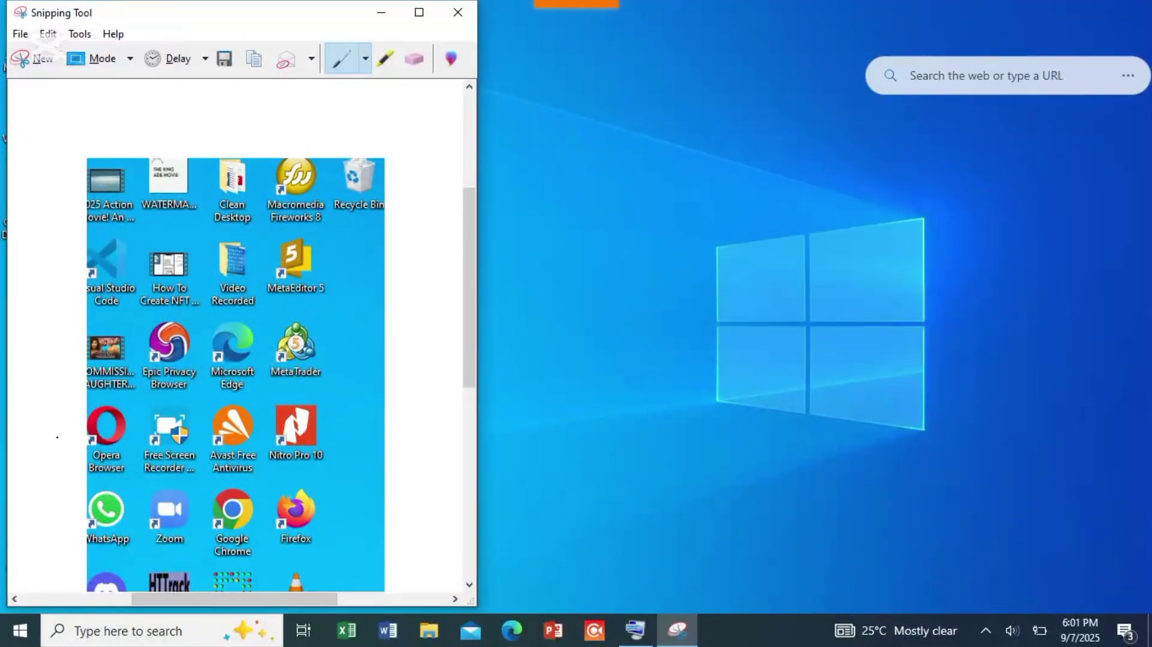
left_click(420, 12)
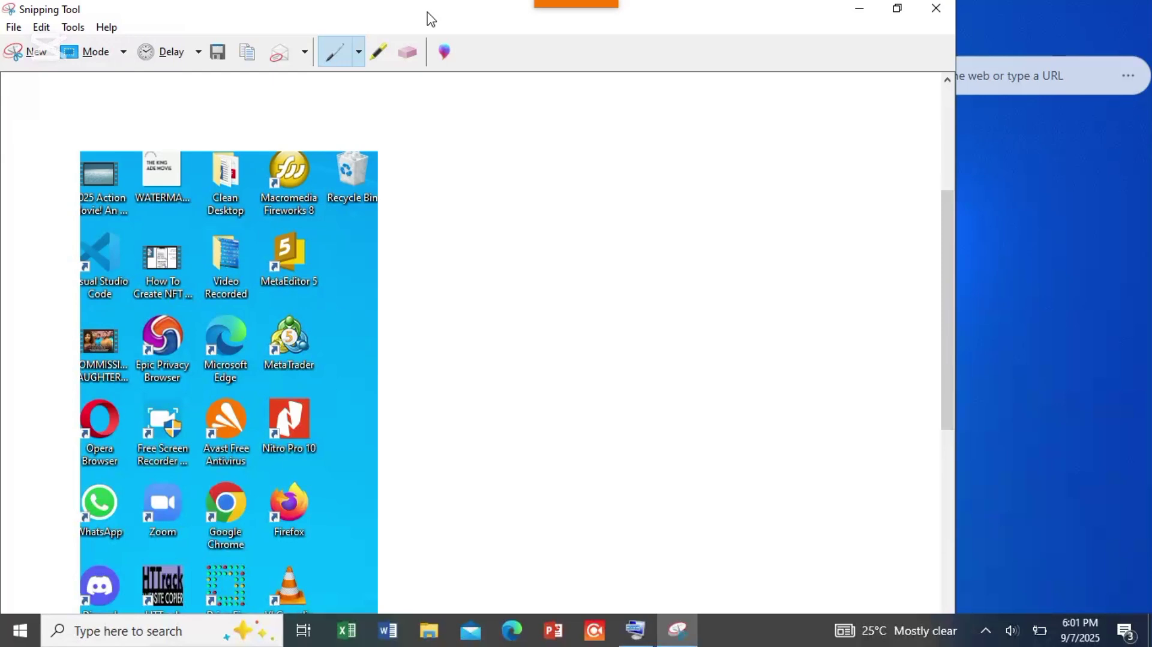
Step: Check the file commands for saving the snip without choosing one, and minimize Snipping Tool
left_click(13, 27)
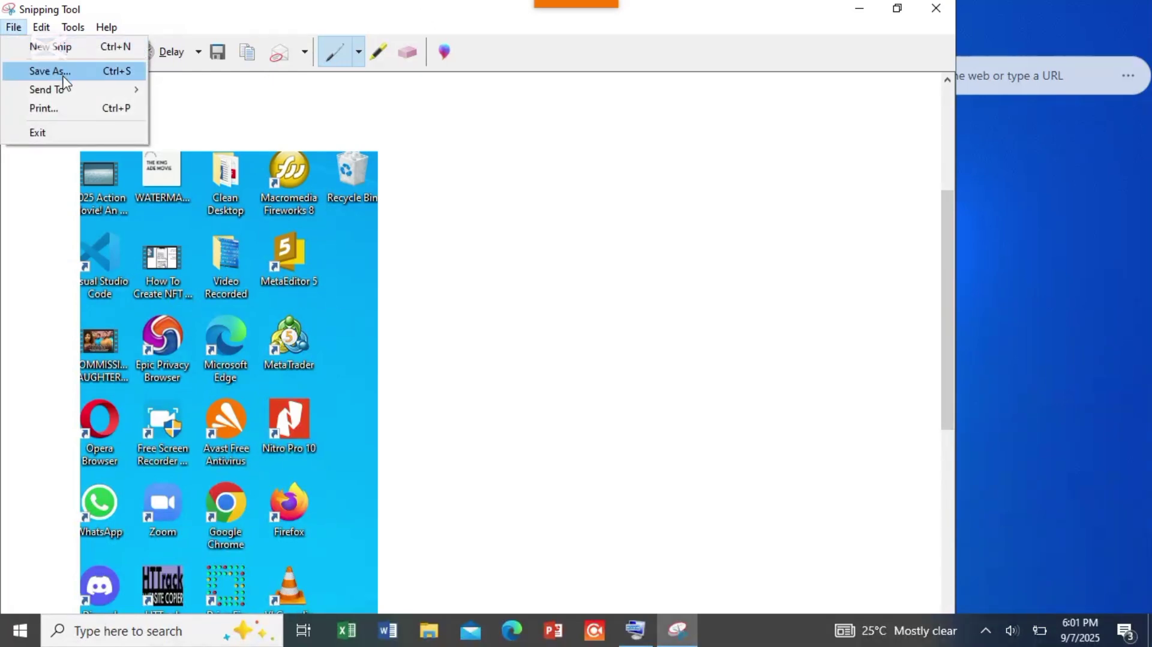
left_click(396, 179)
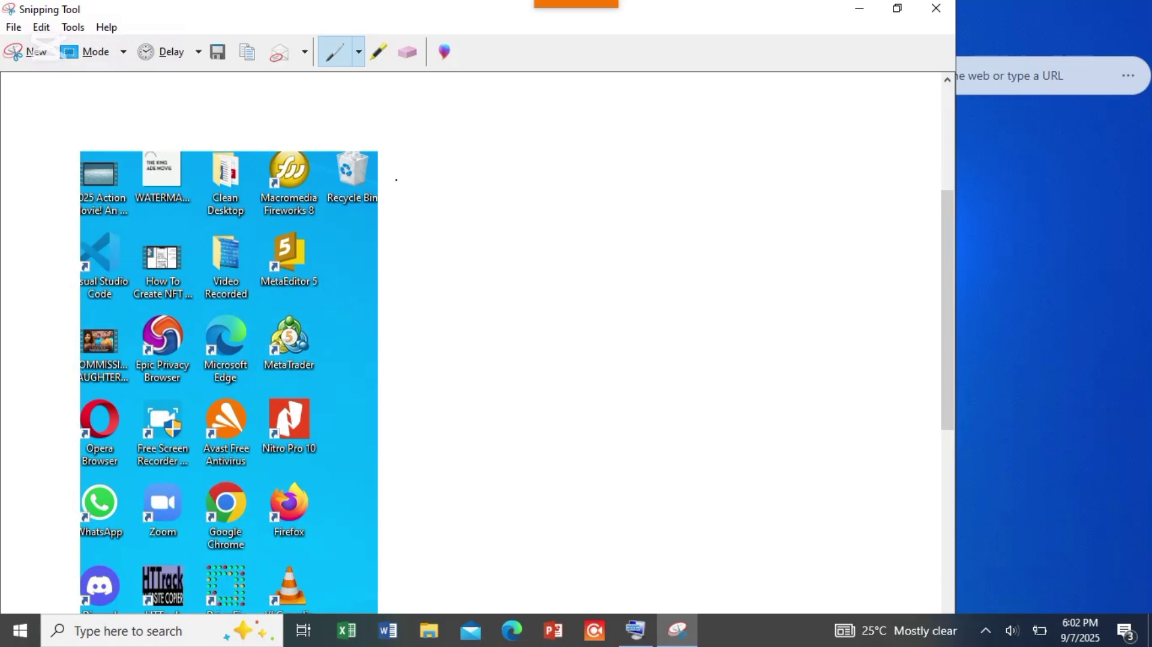
left_click(859, 9)
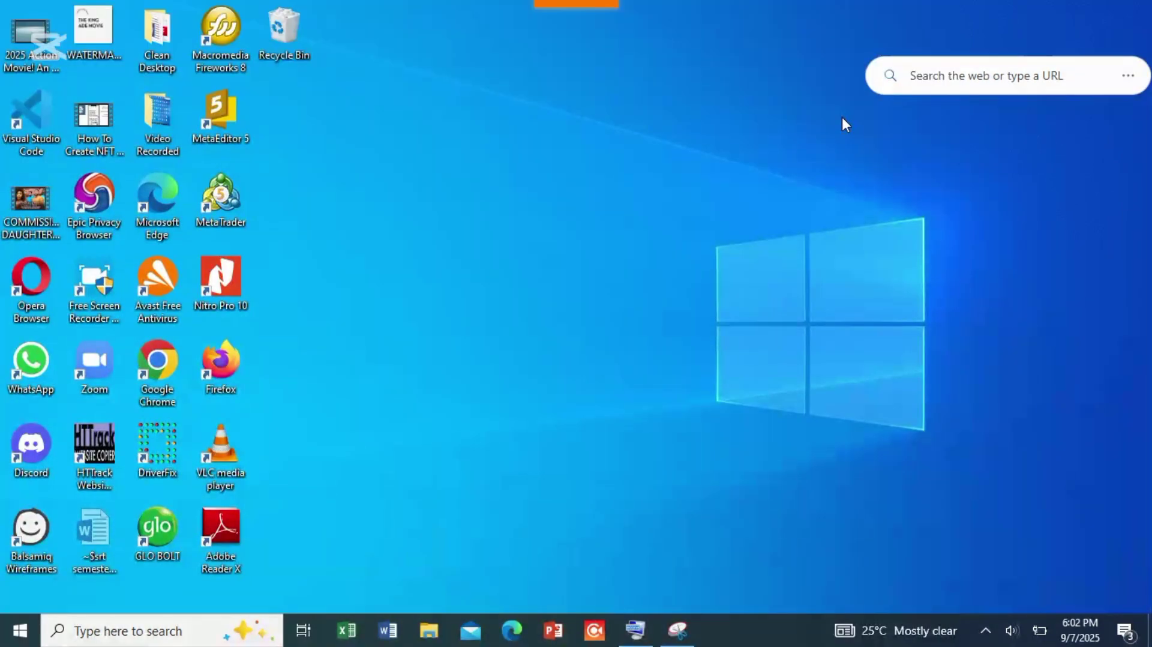